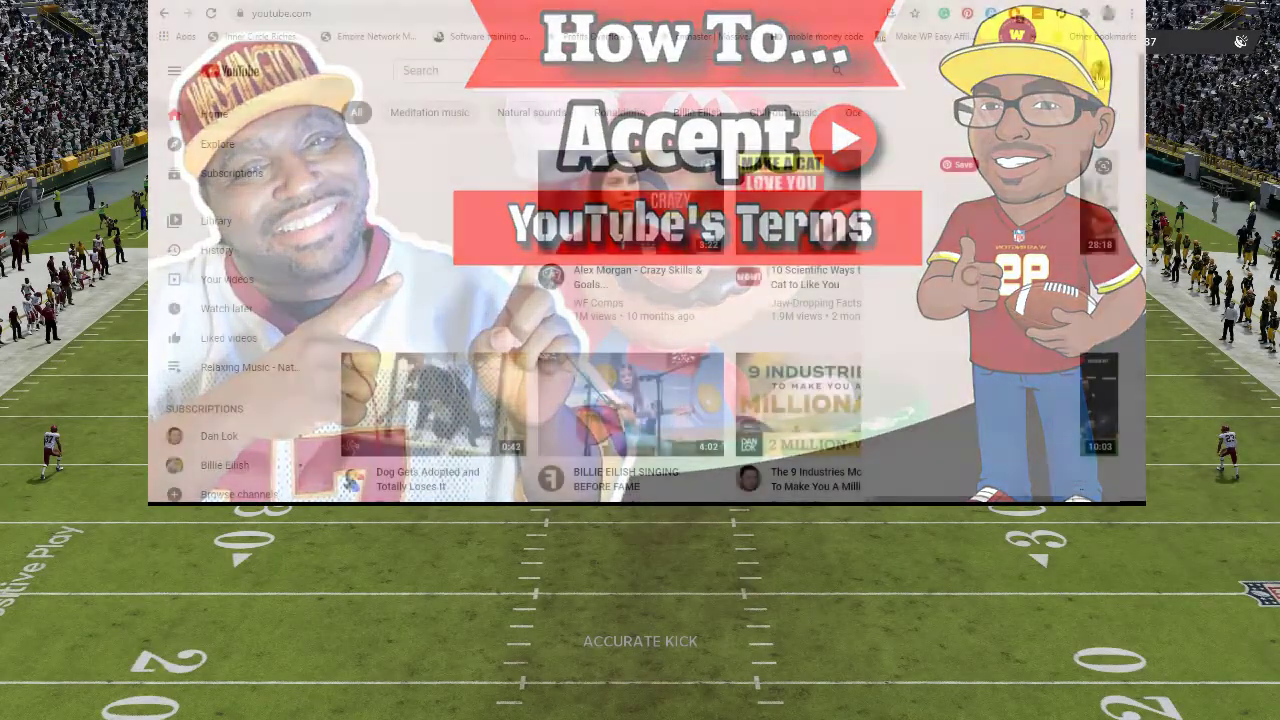
- Switch YouTube to the Relaxing Music channel account and reopen its account menu
left_click(1100, 72)
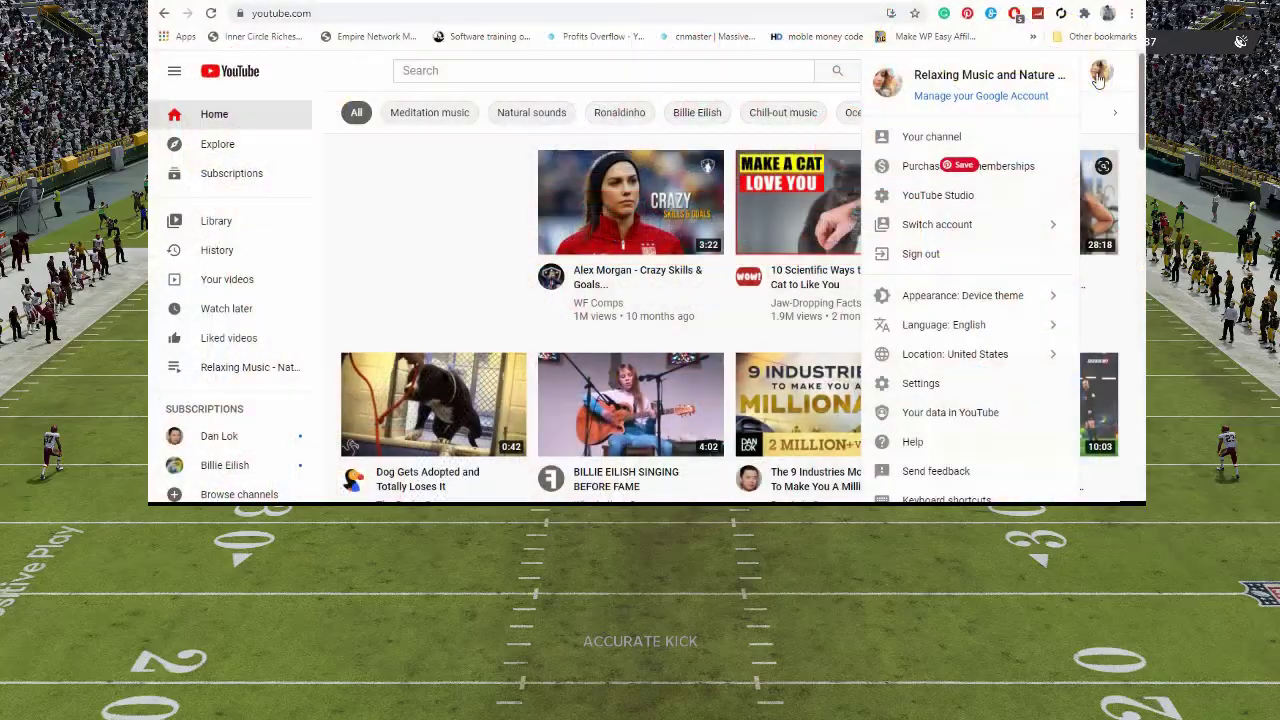
left_click(1004, 228)
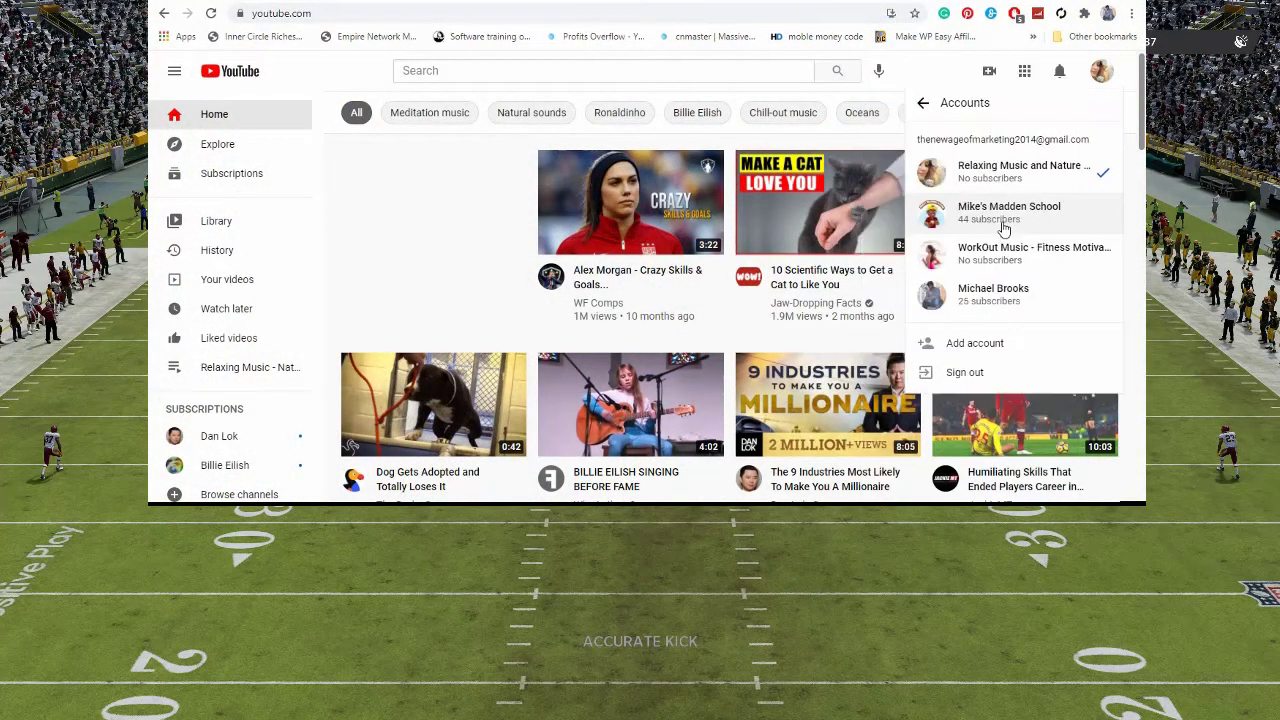
left_click(1022, 172)
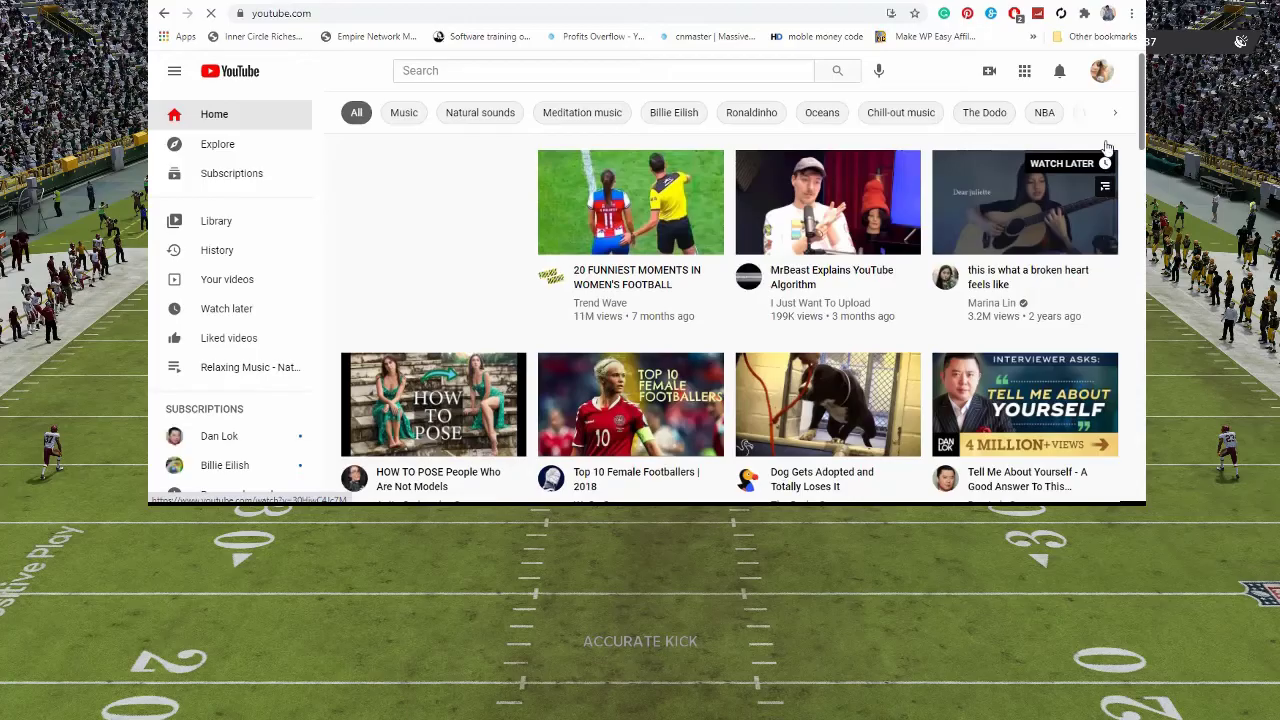
left_click(1104, 79)
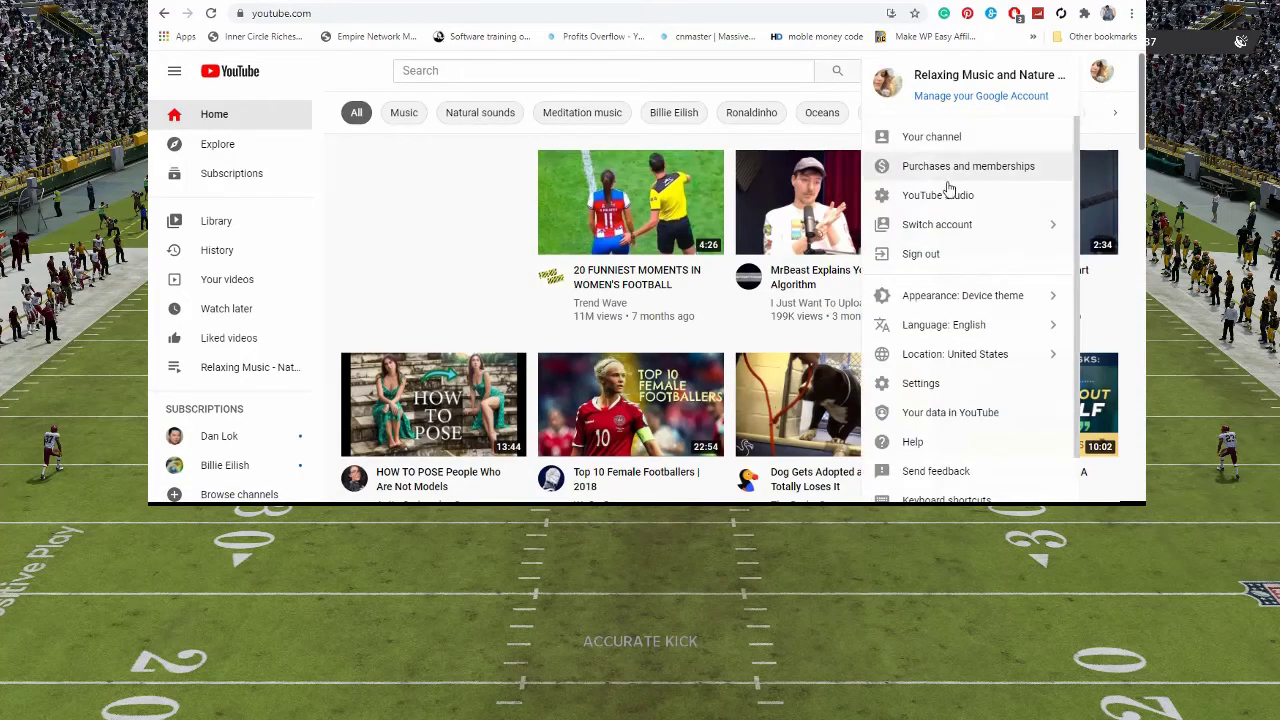
left_click(945, 194)
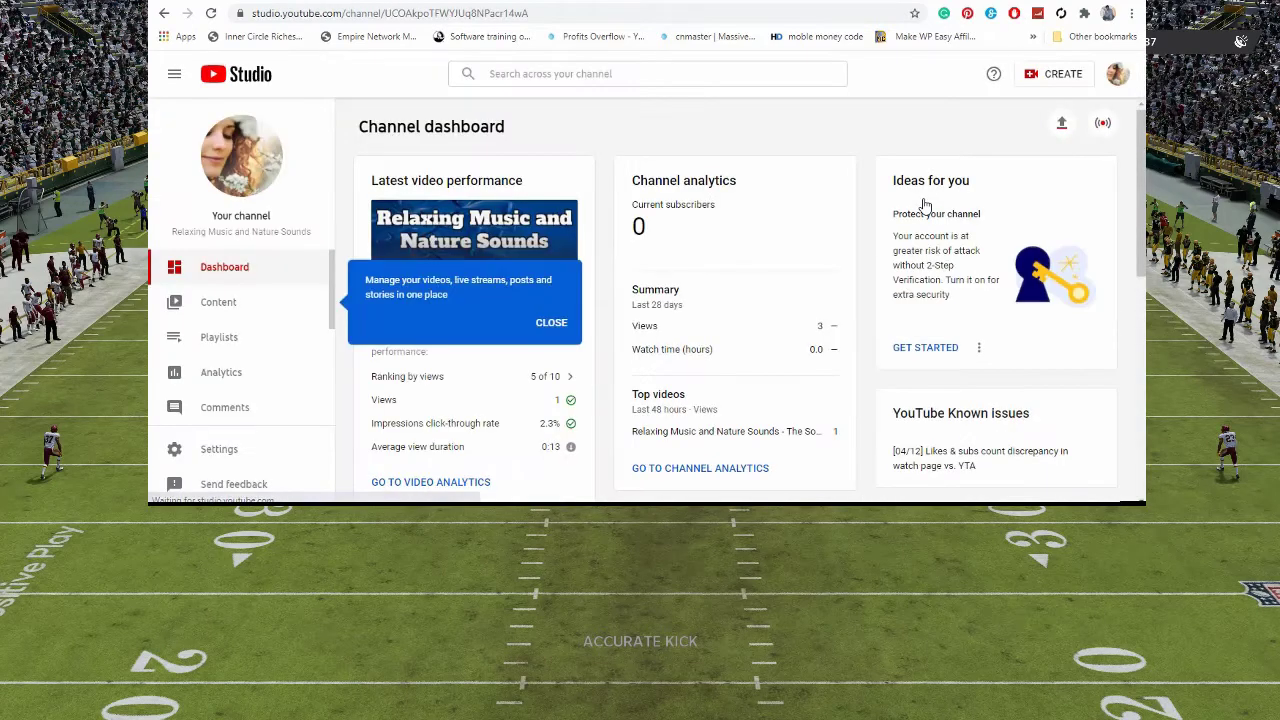
left_click(549, 324)
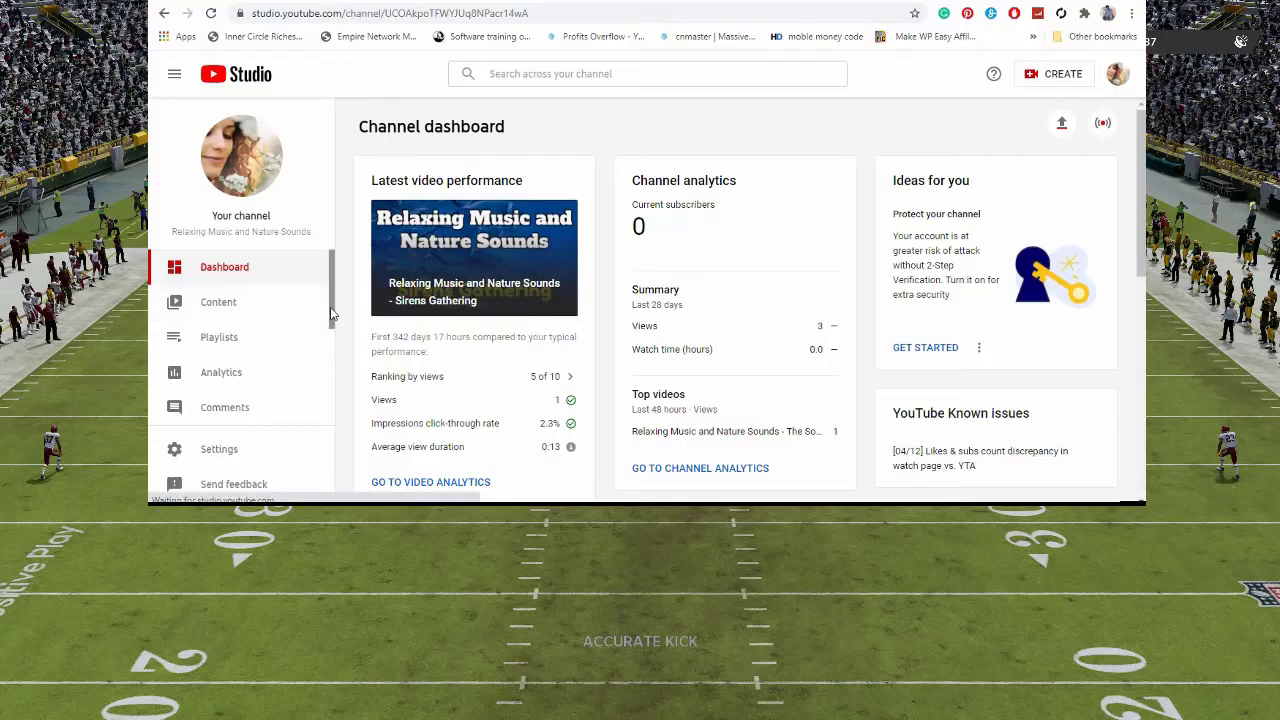
scroll(325, 355, "down", 2)
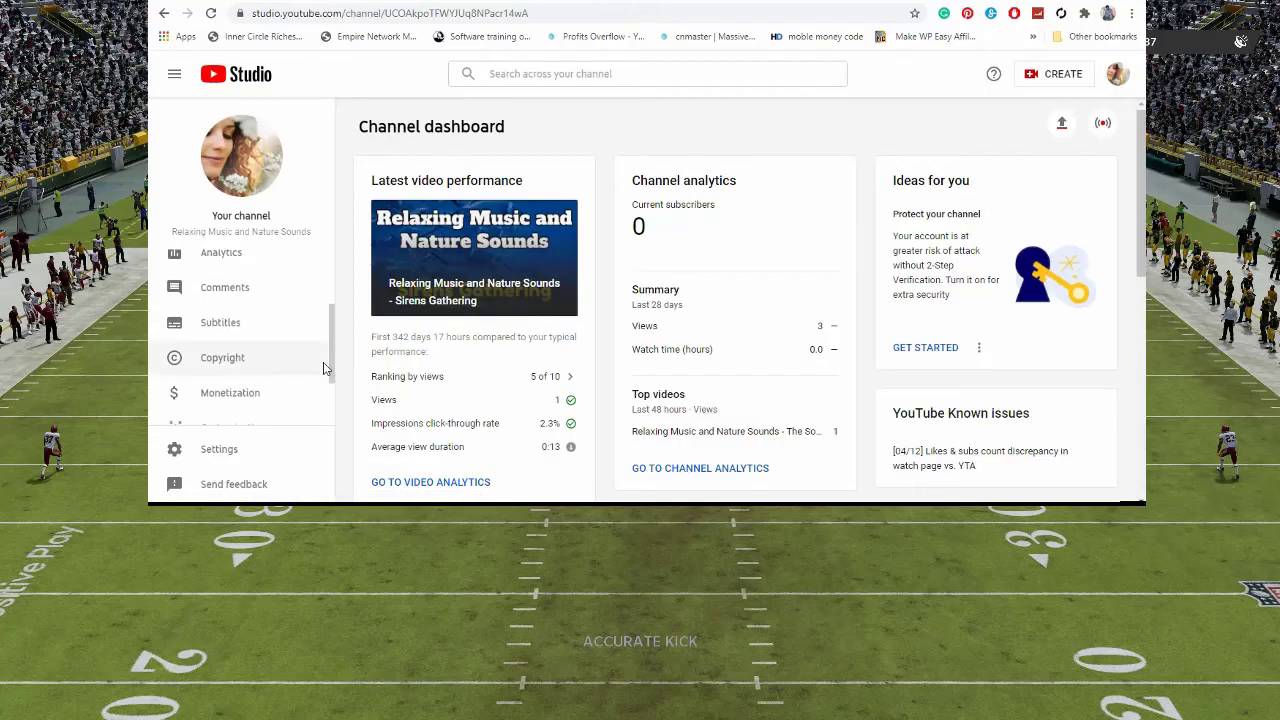
left_click(225, 458)
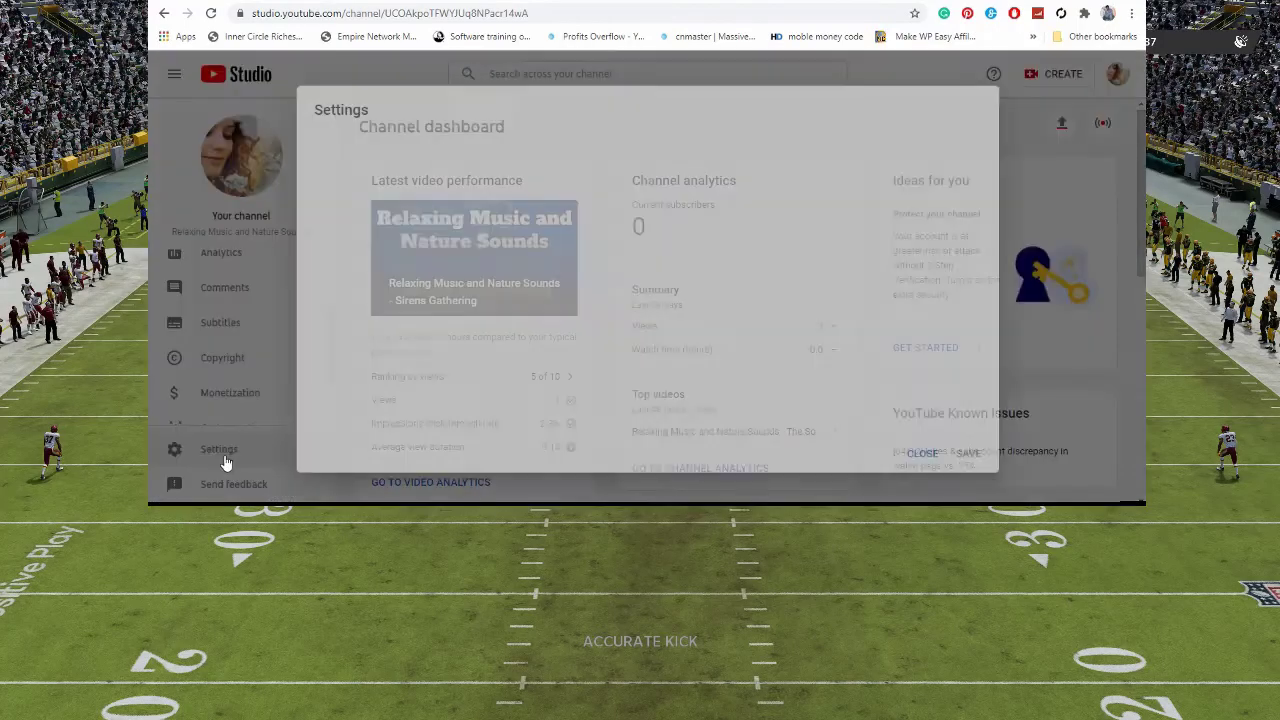
left_click(326, 195)
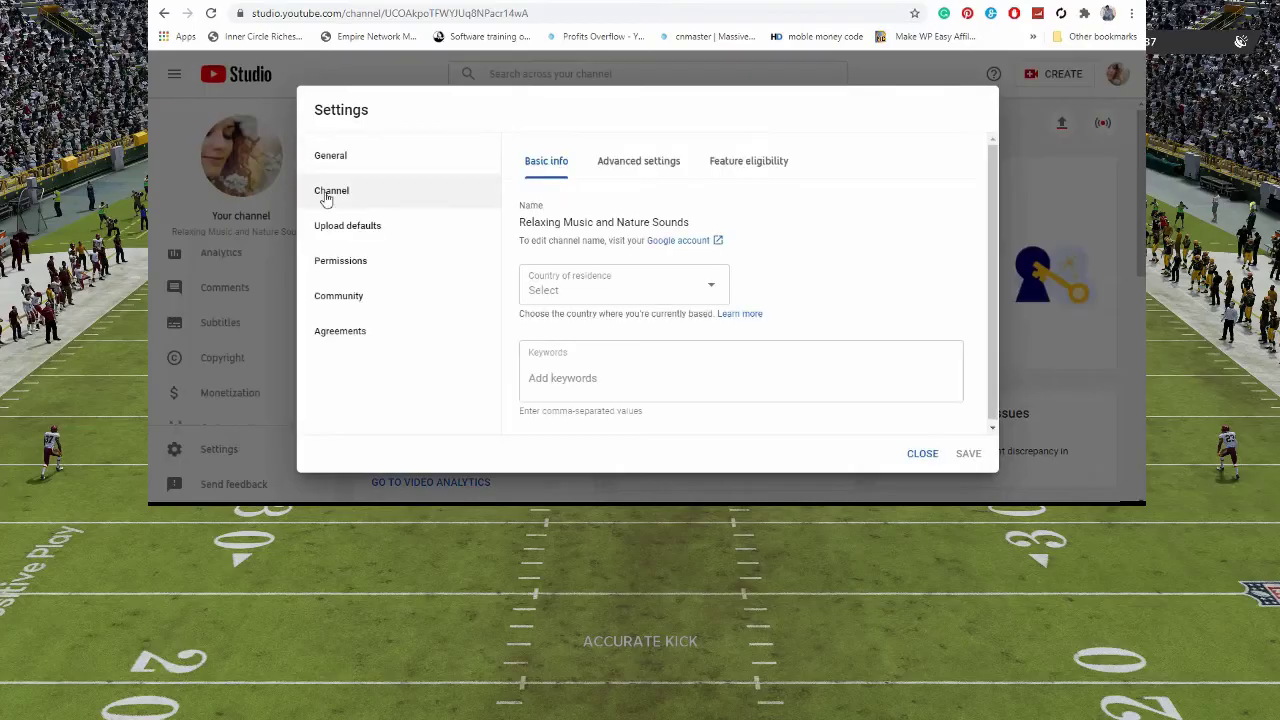
left_click(743, 168)
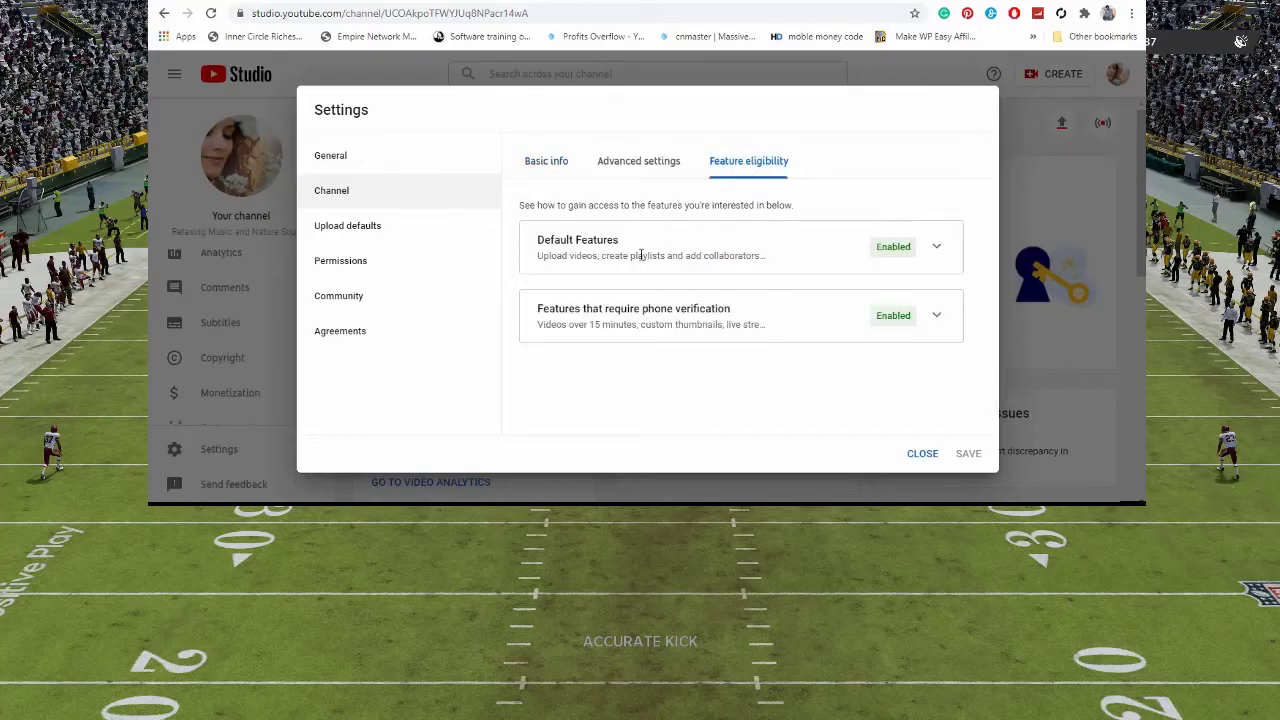
left_click(937, 248)
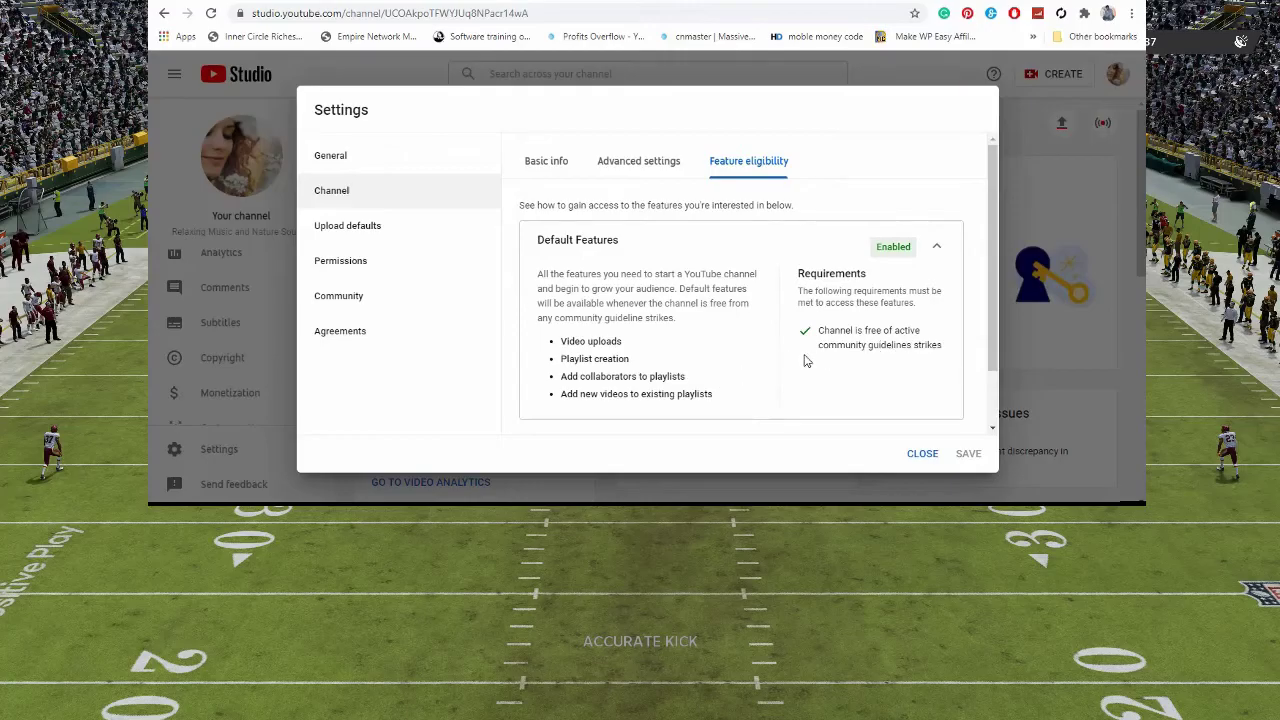
scroll(807, 360, "down", 1)
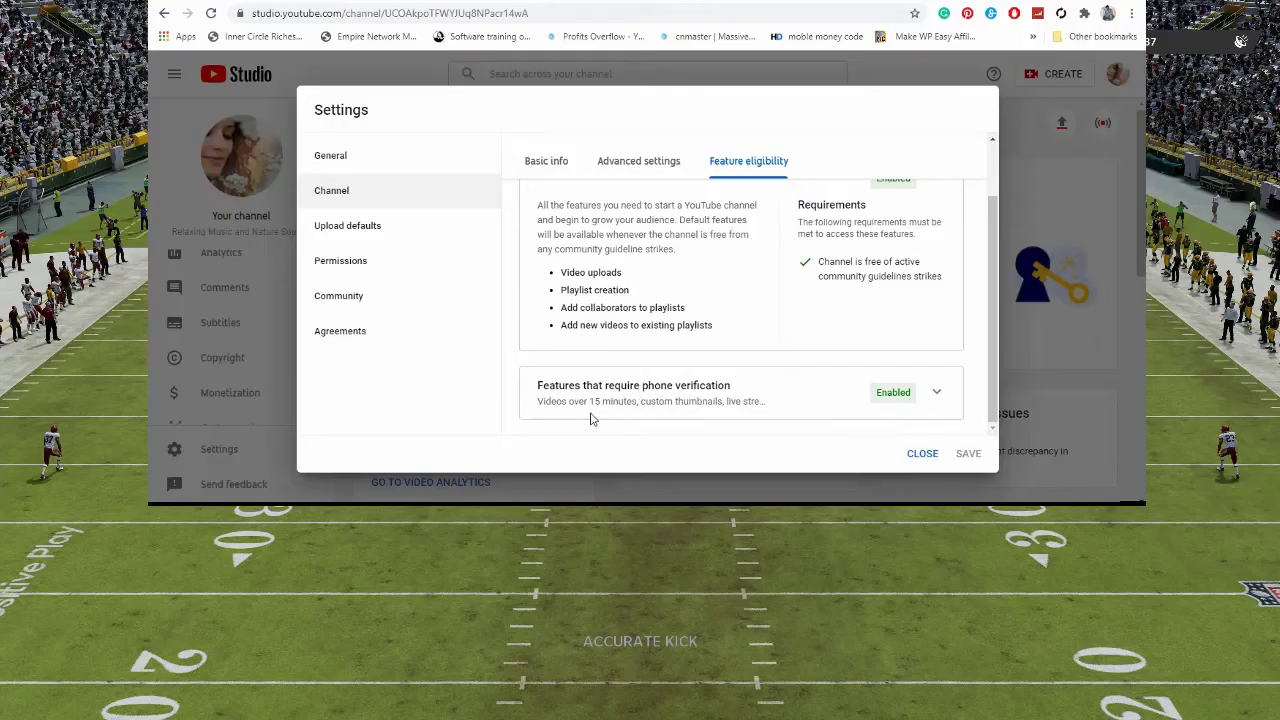
left_click(936, 392)
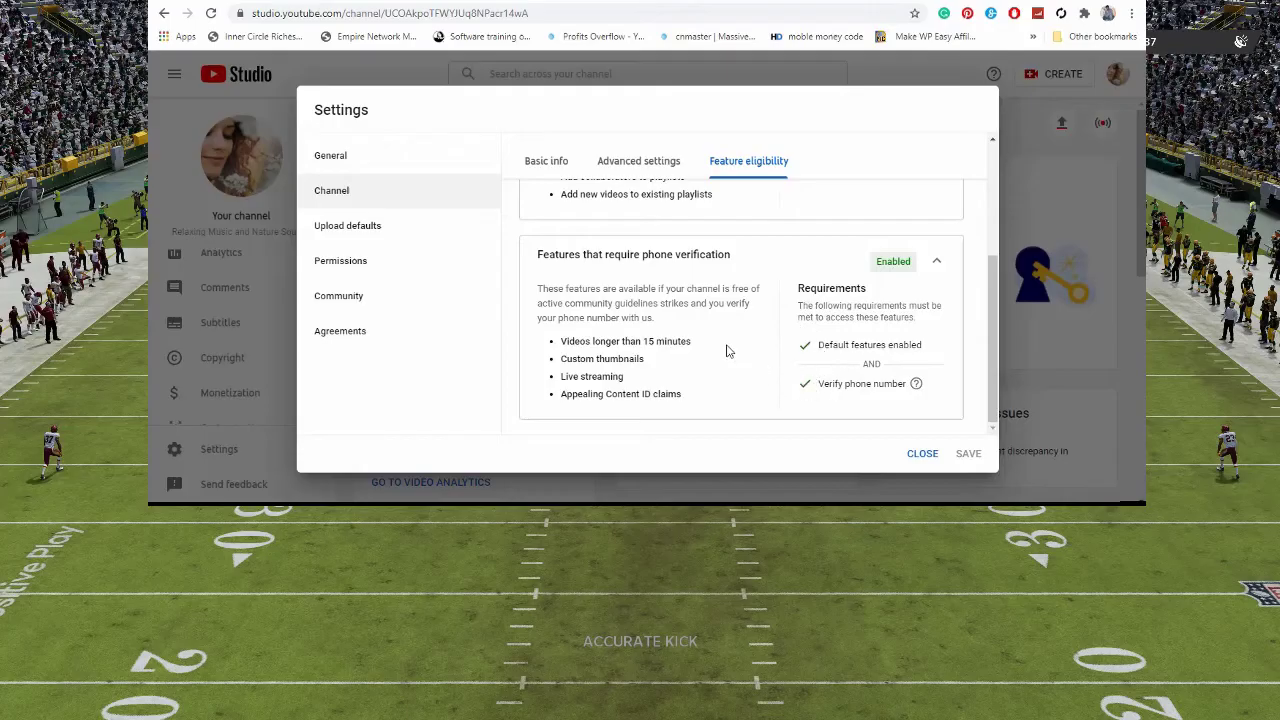
left_click_drag(626, 376, 552, 378)
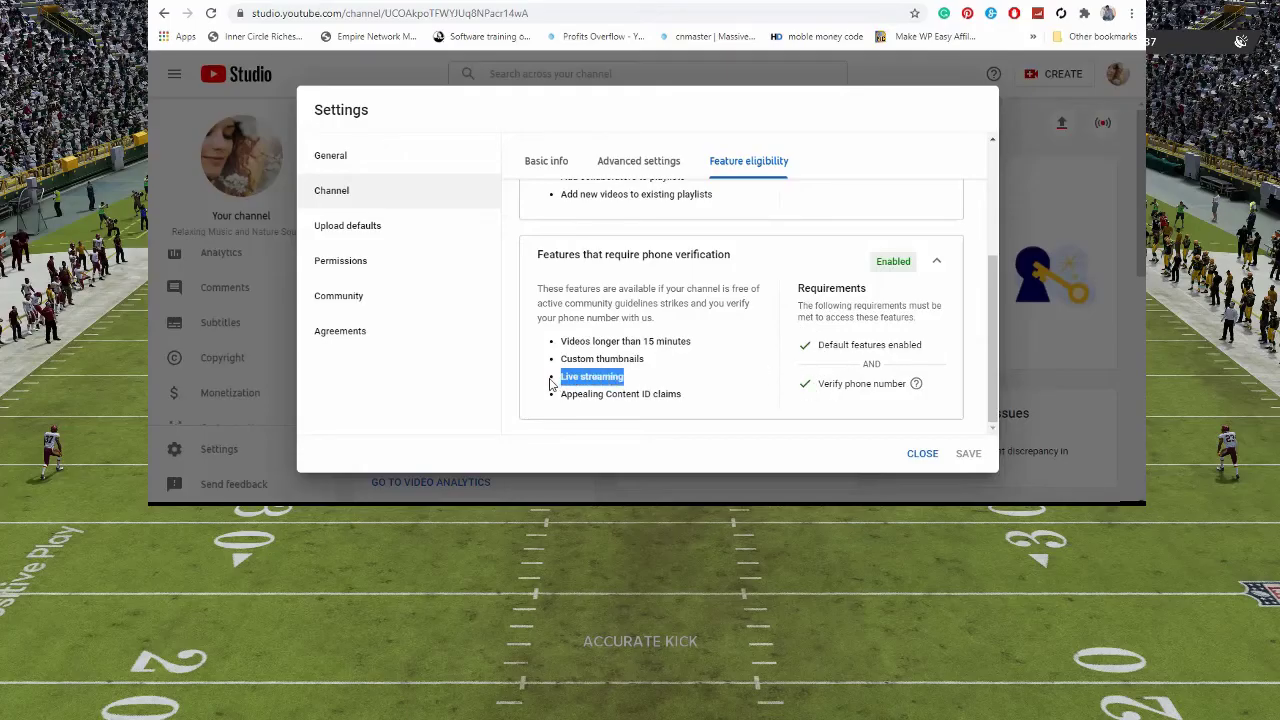
left_click(922, 455)
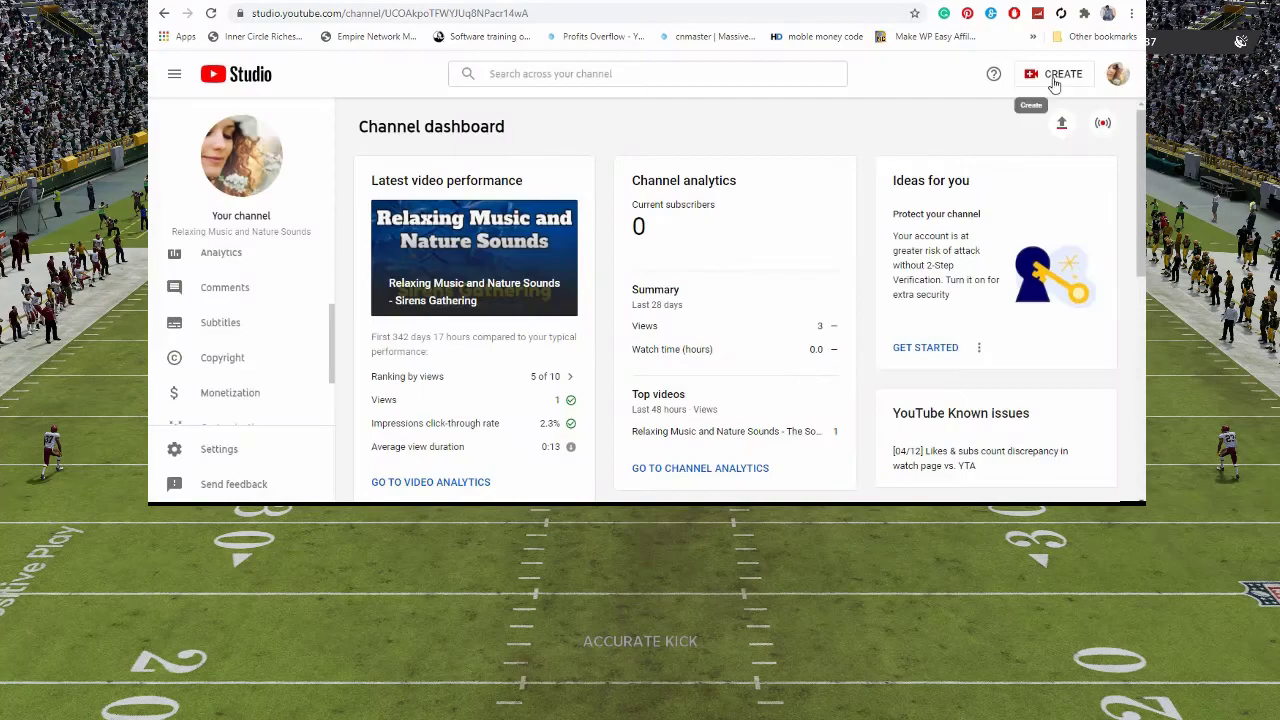
- Start a new live stream right now using the built-in webcam
left_click(1054, 80)
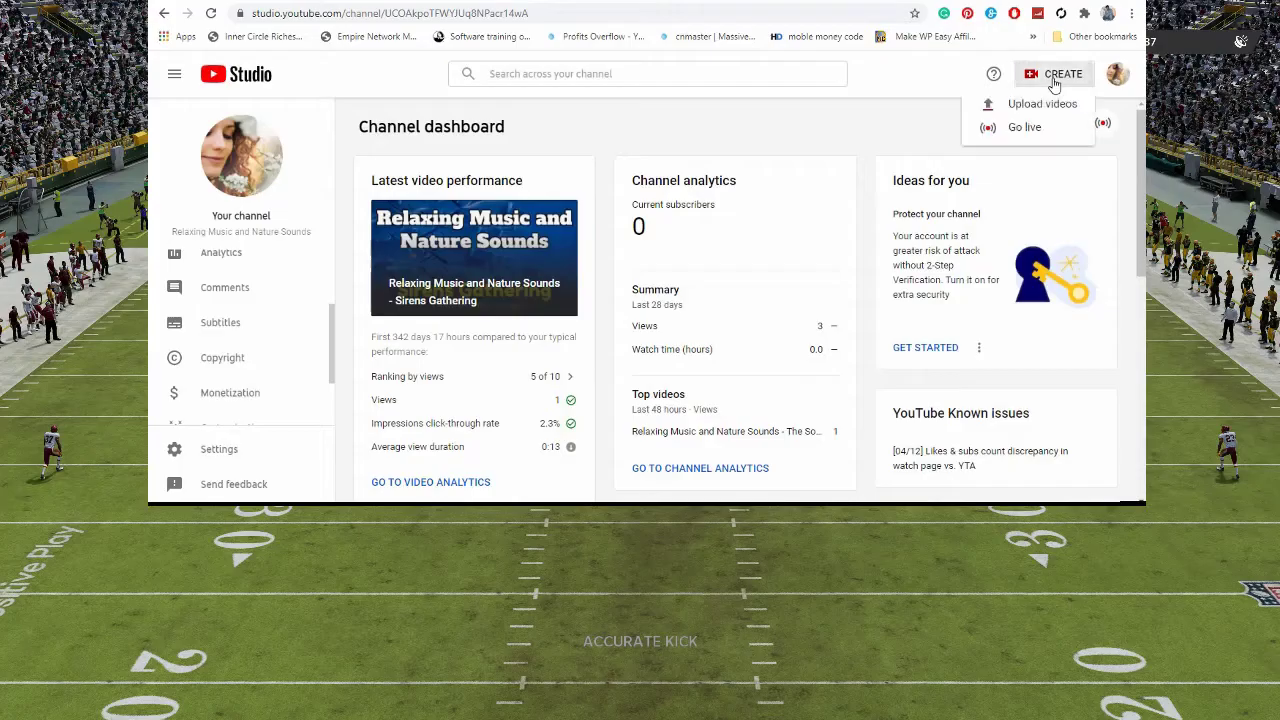
left_click(1020, 128)
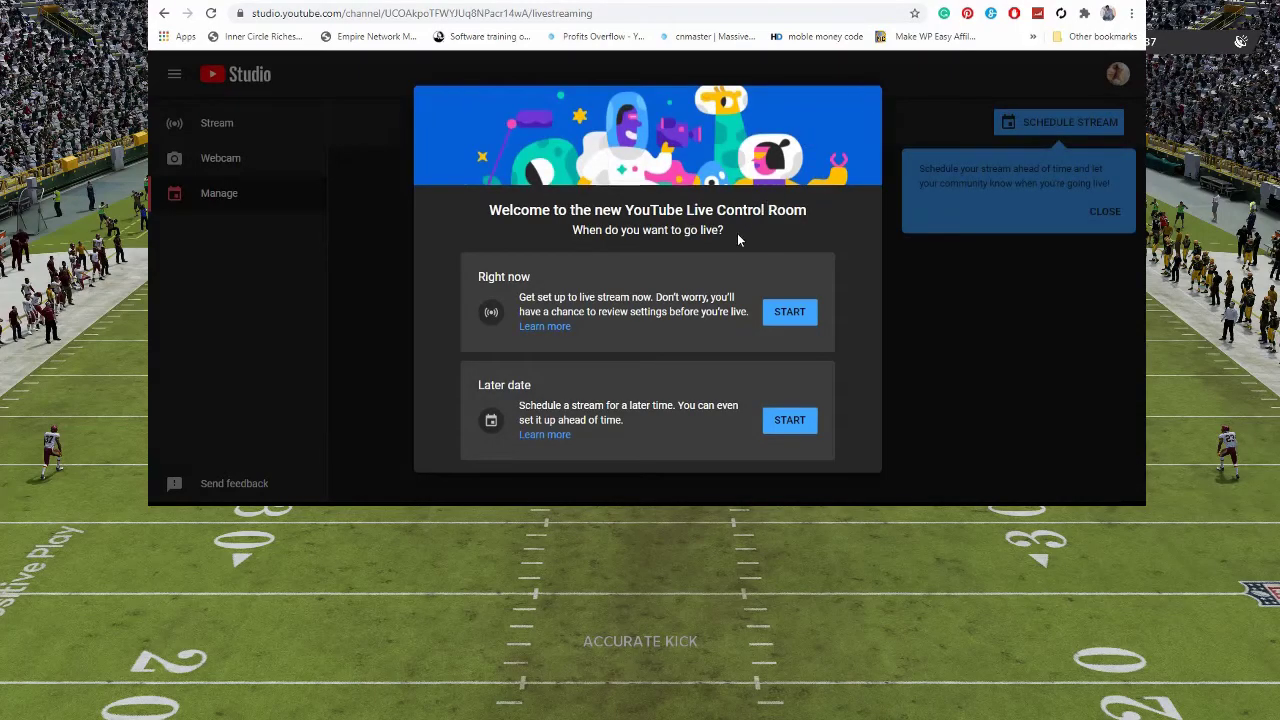
left_click(788, 316)
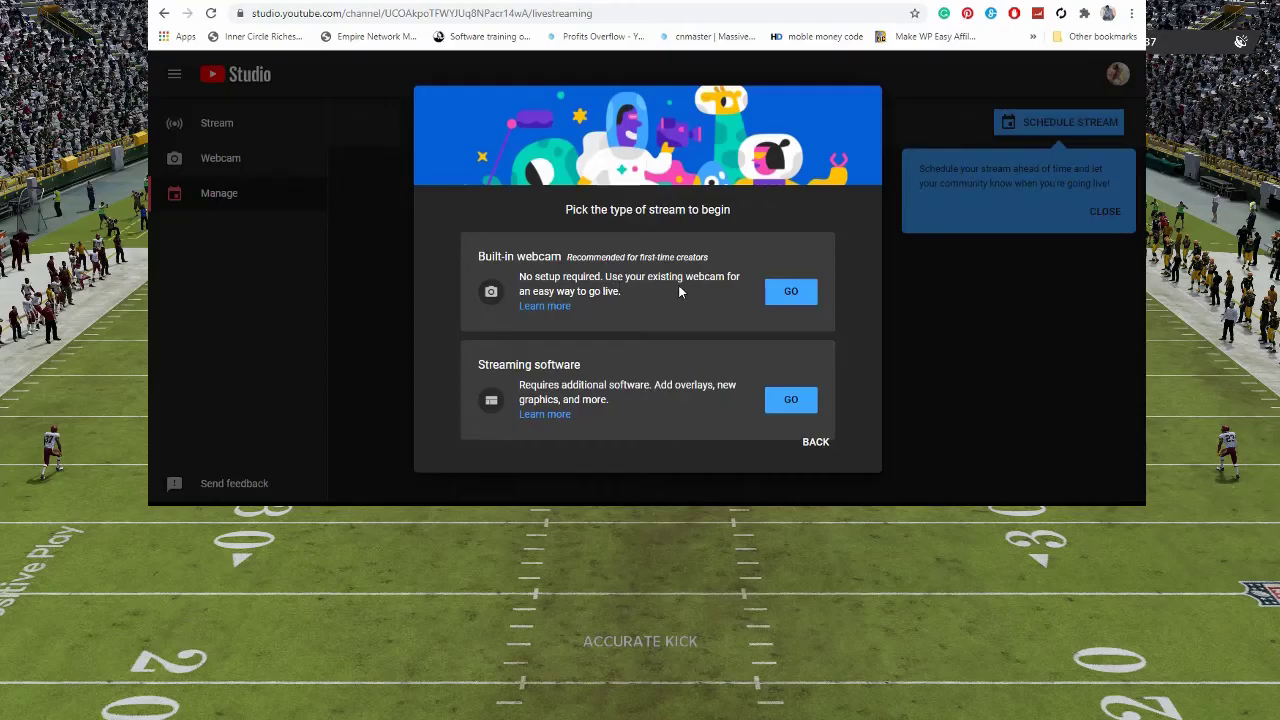
left_click(787, 297)
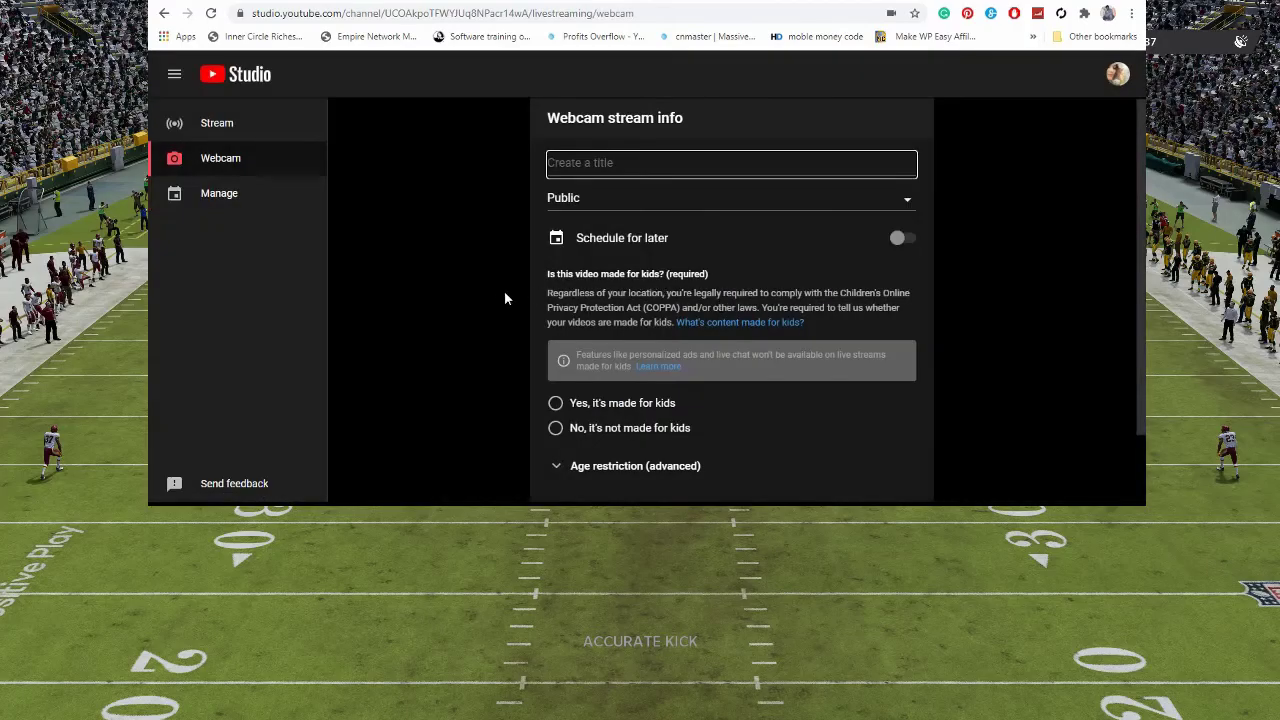
- Title the stream 'First Live Stream' and mark it as not made for kids
scroll(503, 299, "down", 1)
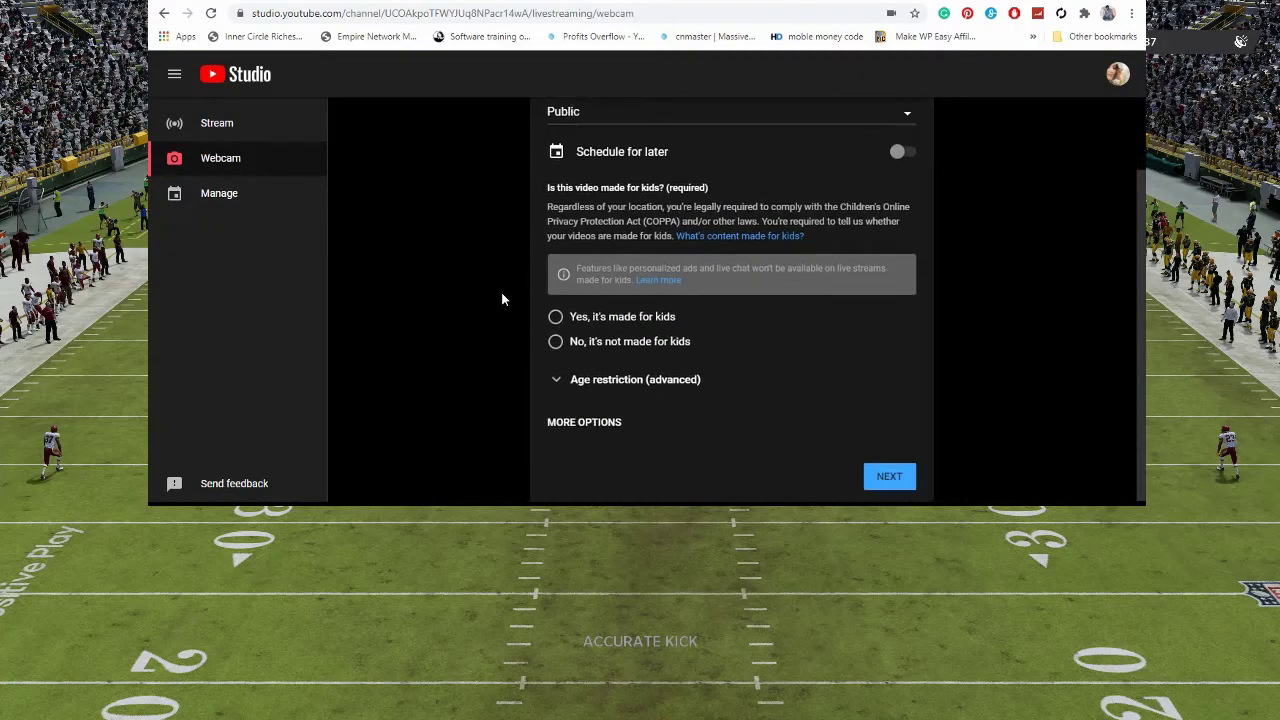
scroll(505, 301, "up", 1)
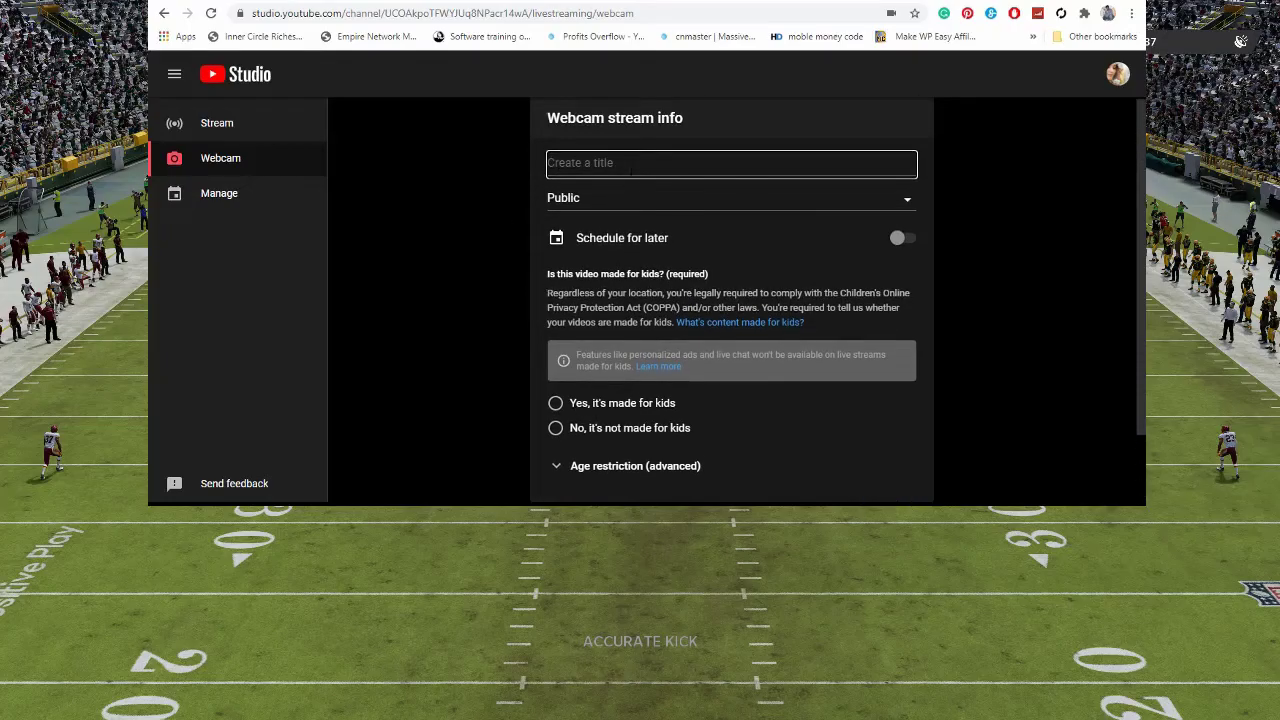
left_click(632, 160)
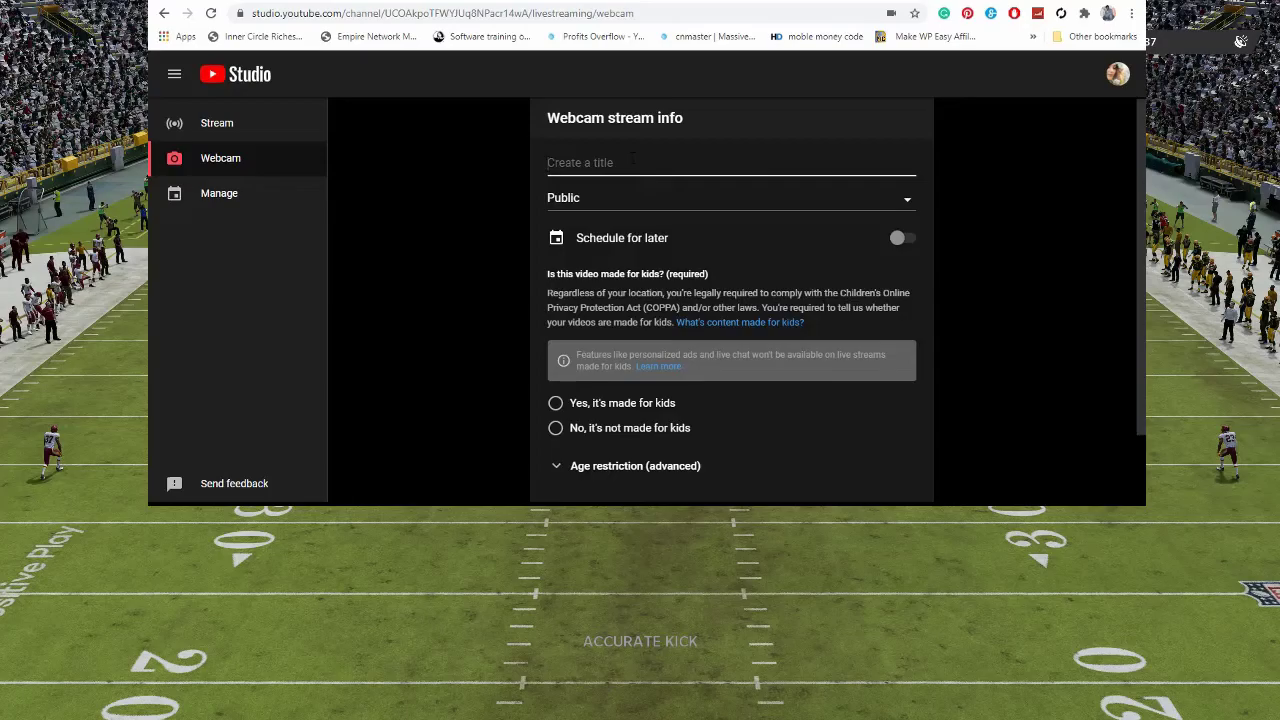
type("First Live Stream")
scroll(820, 237, "down", 2)
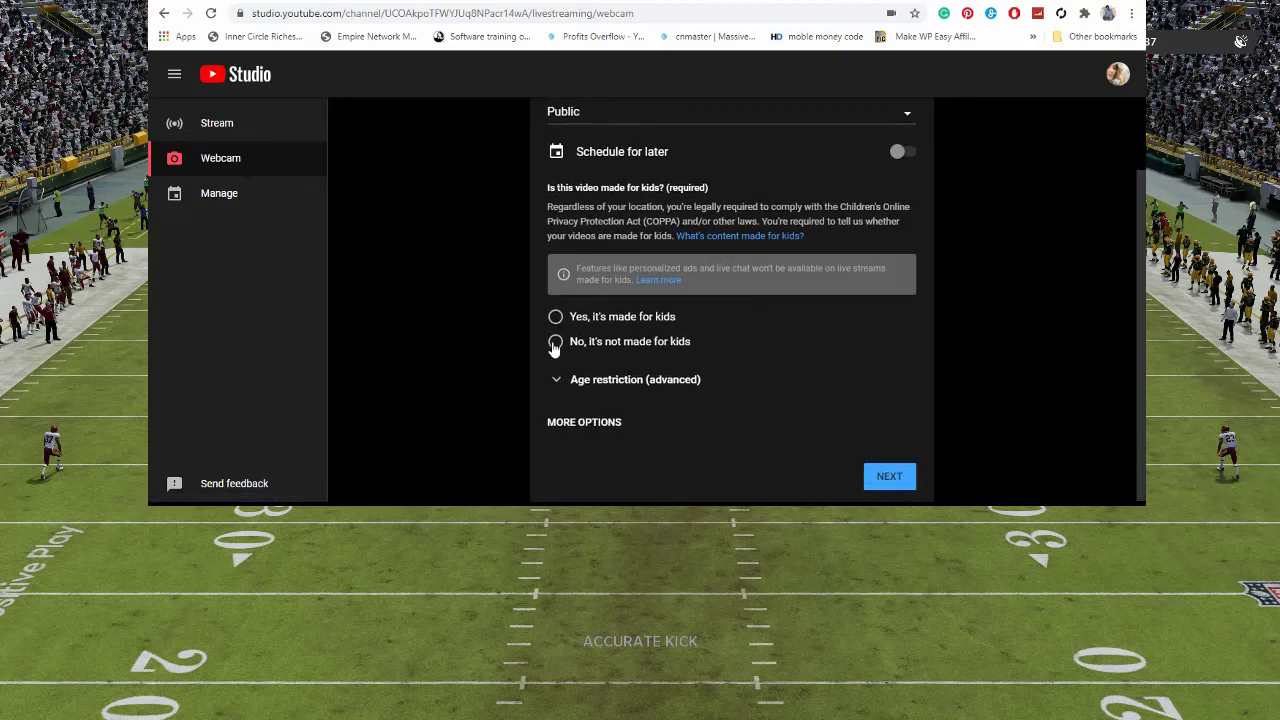
left_click(553, 344)
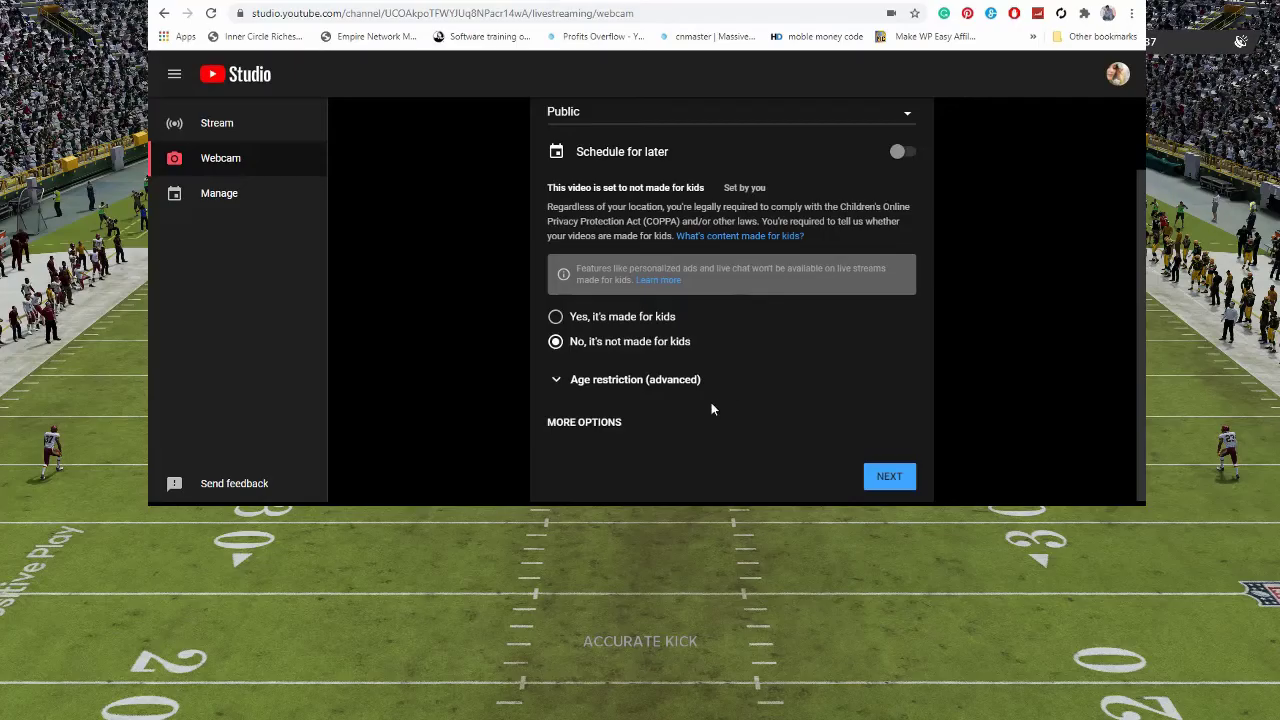
- Add the description 'Description Here' under more options and try creating the stream
left_click(586, 423)
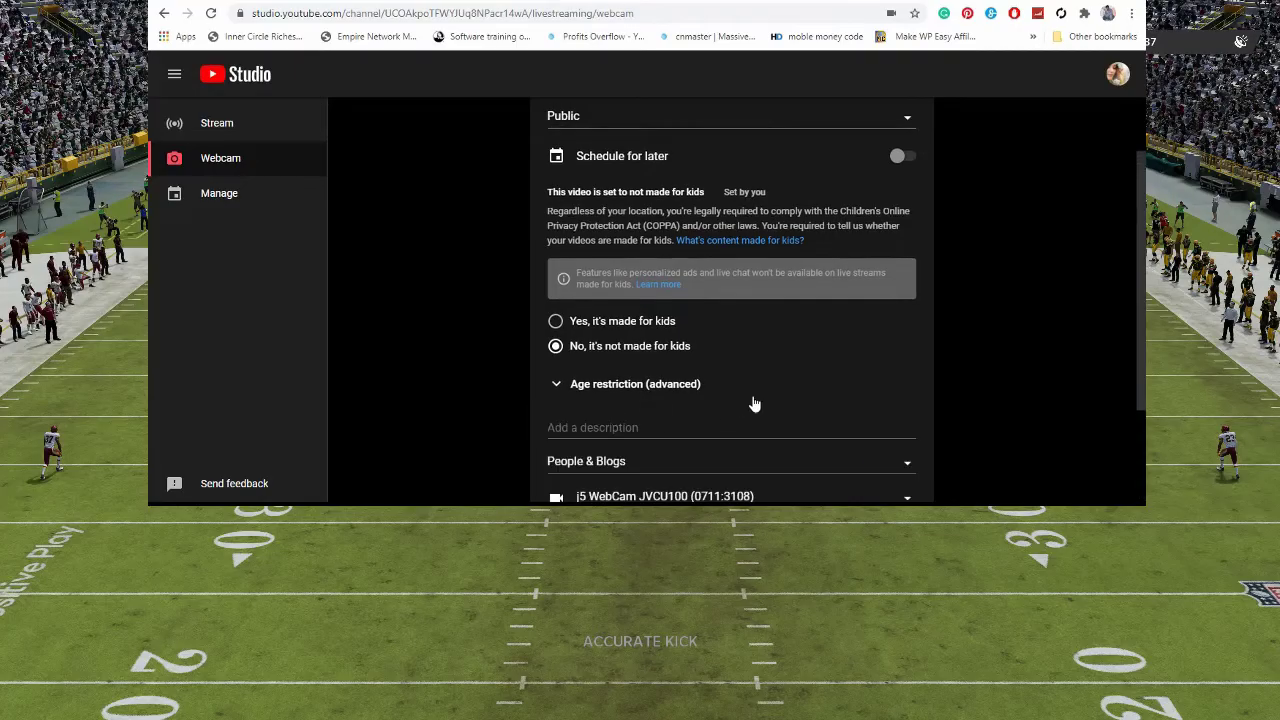
scroll(751, 400, "down", 2)
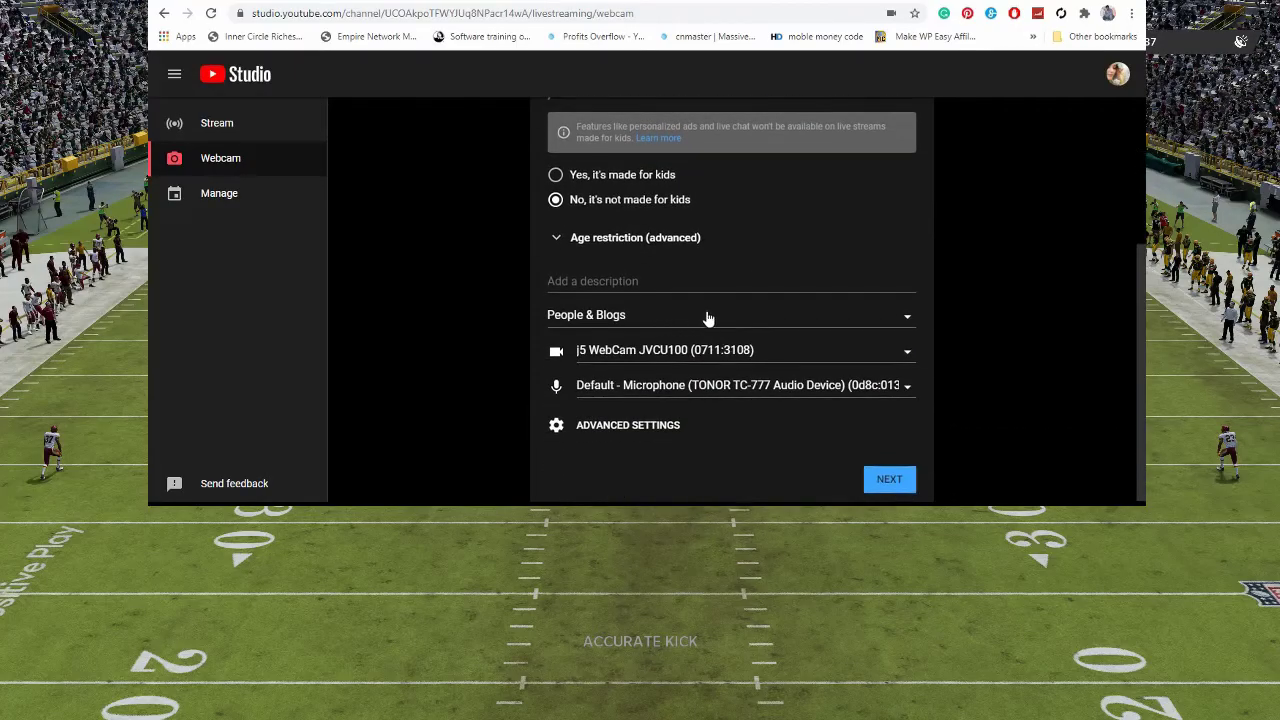
left_click(548, 281)
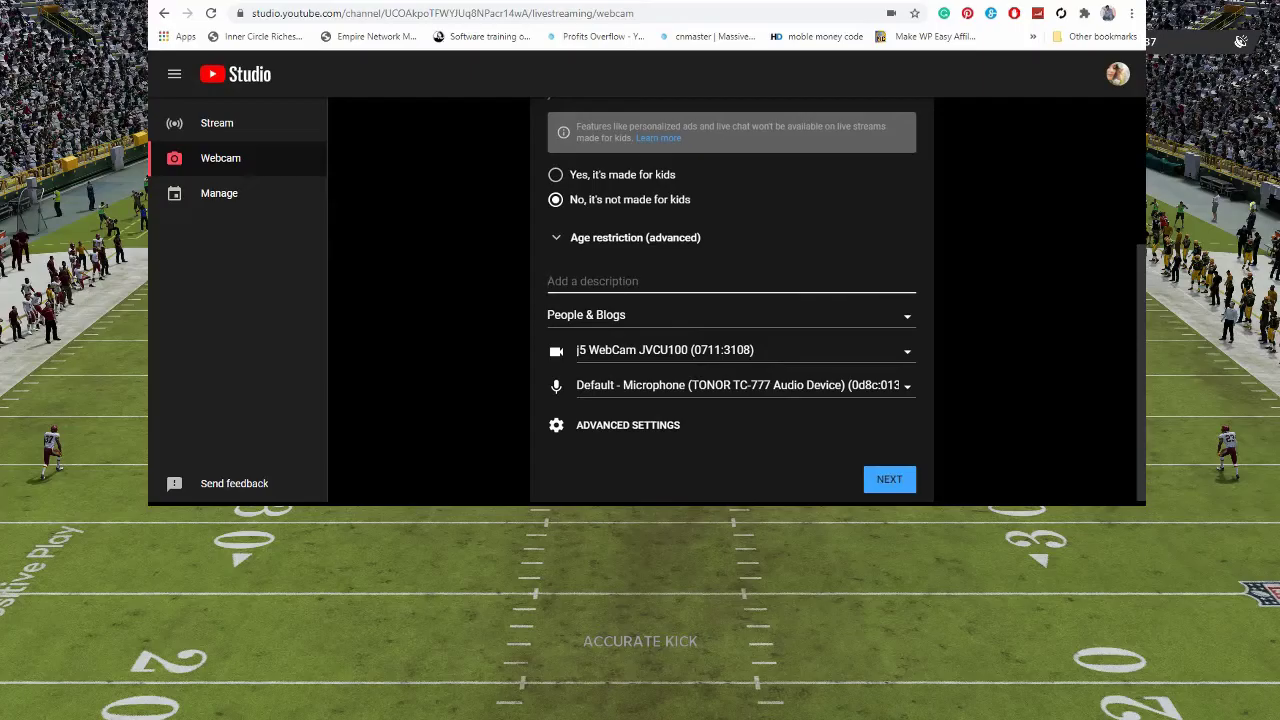
type("Description Here")
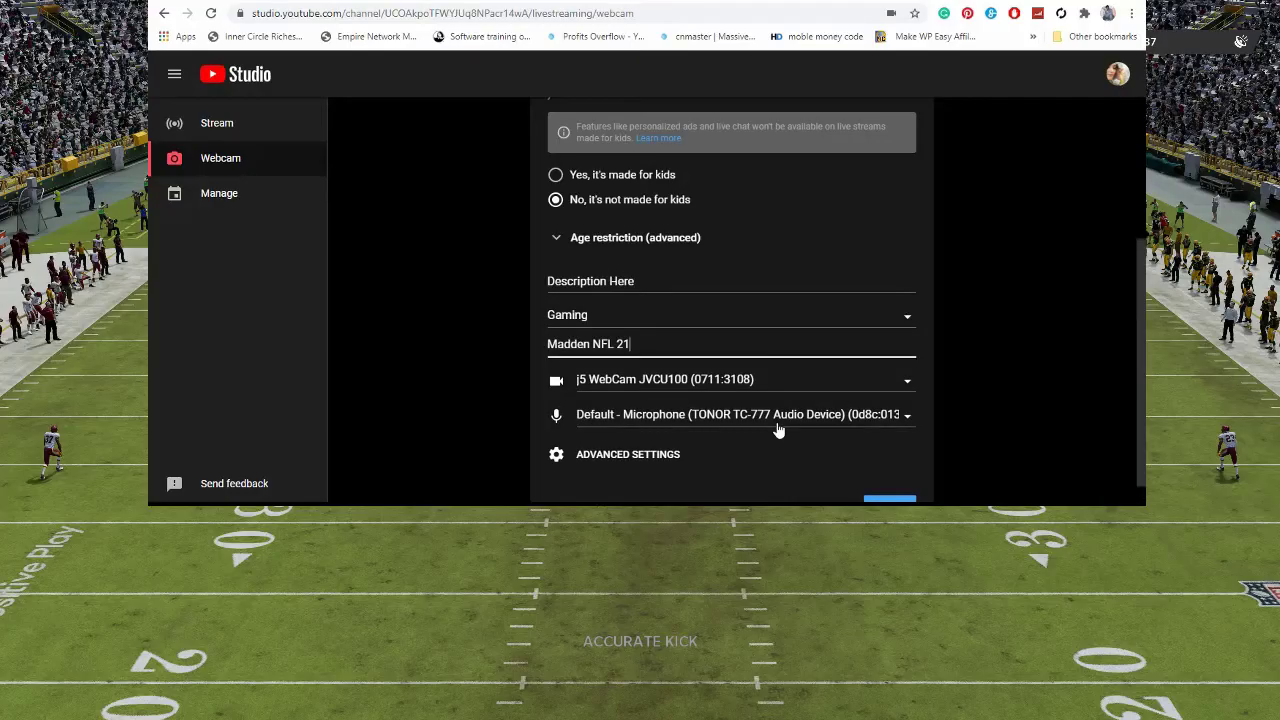
scroll(777, 428, "down", 1)
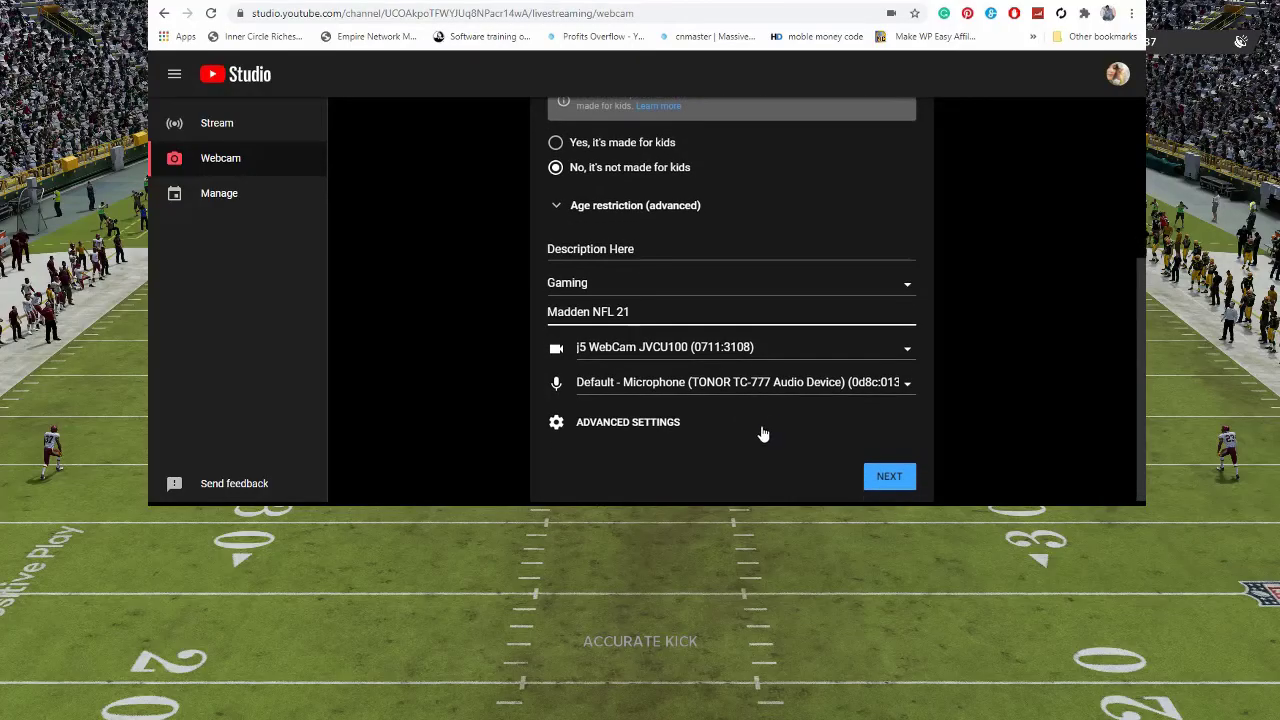
scroll(768, 363, "up", 1)
scroll(780, 400, "down", 1)
left_click(886, 477)
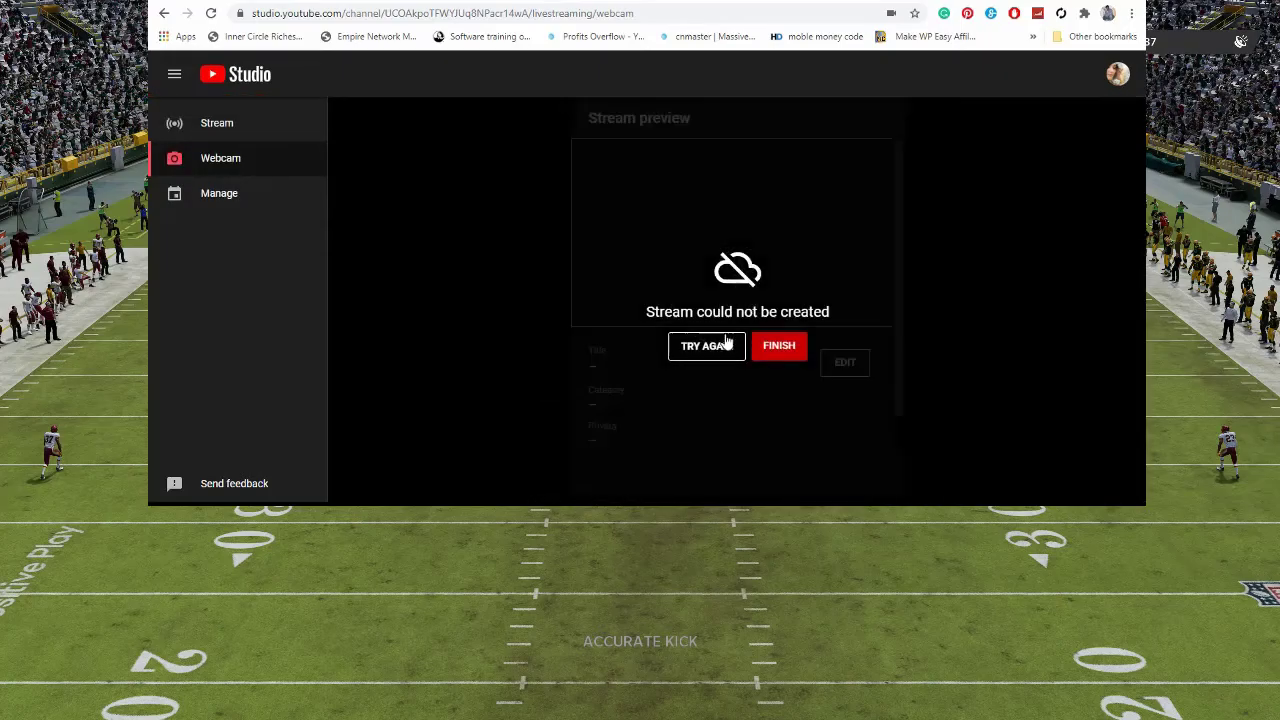
- Dismiss the 'Stream could not be created' message with FINISH
left_click(778, 350)
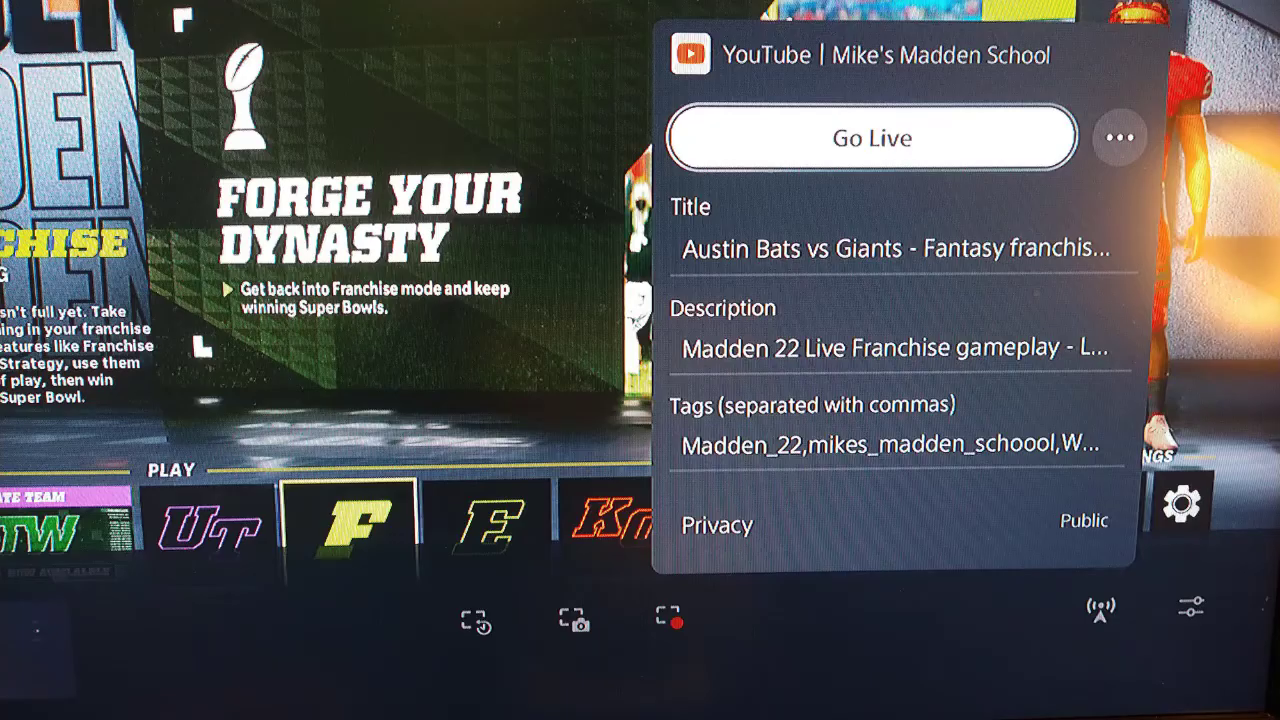
key("Right")
key("Return")
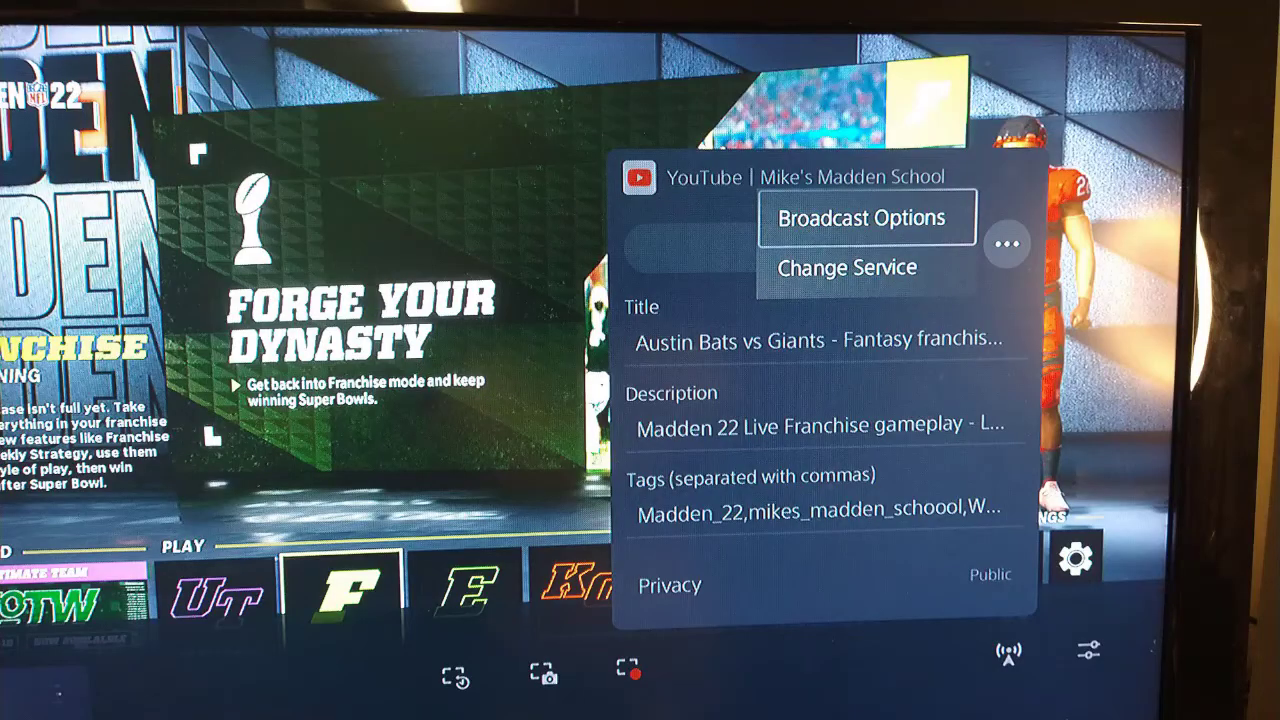
key("Return")
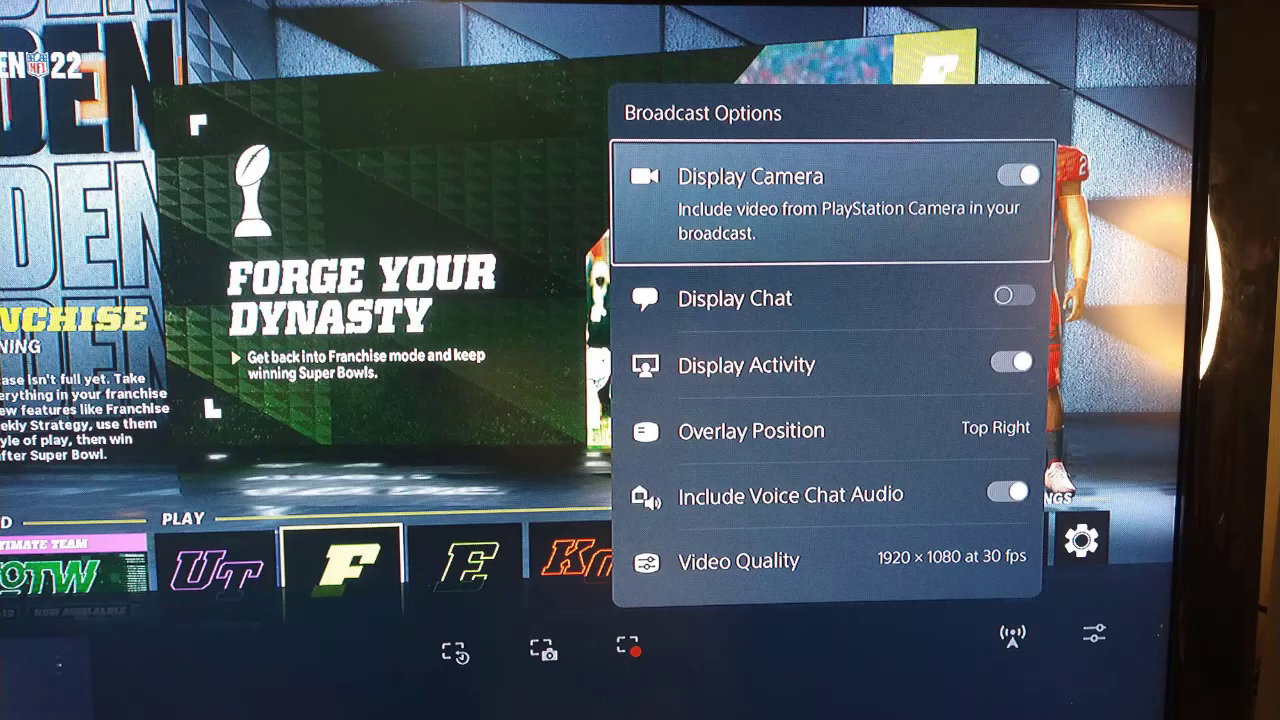
key("Escape")
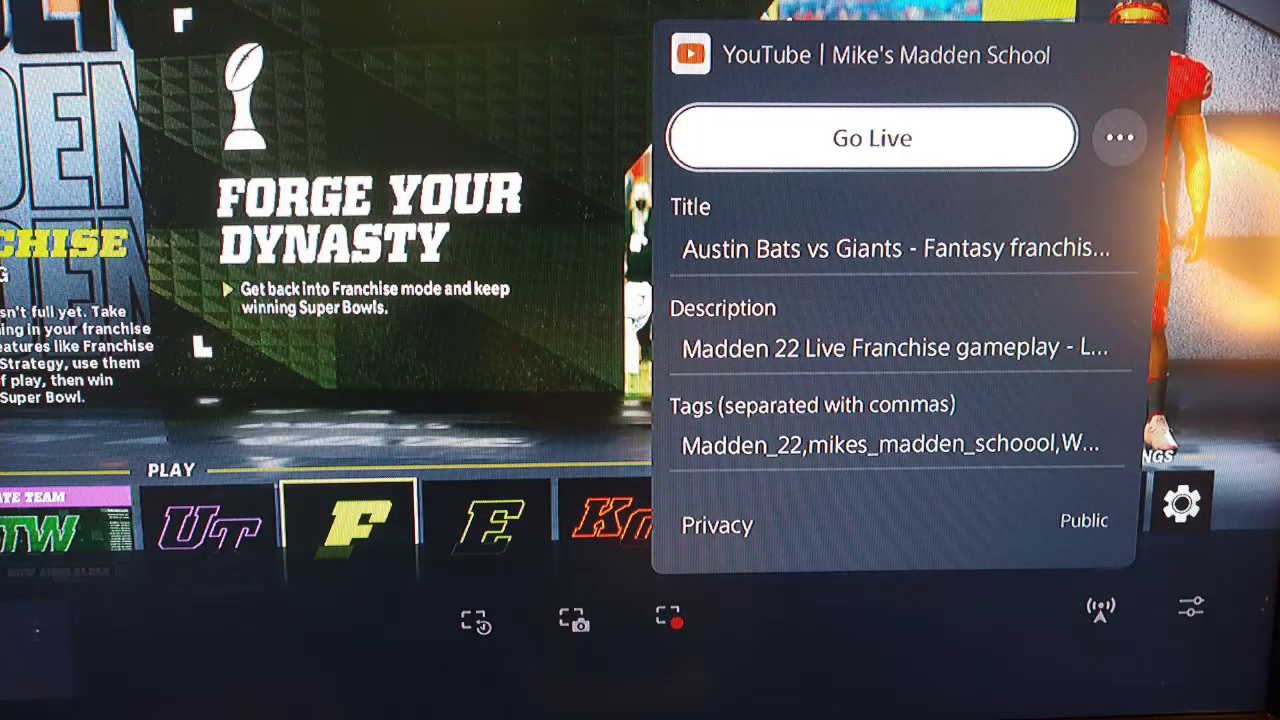